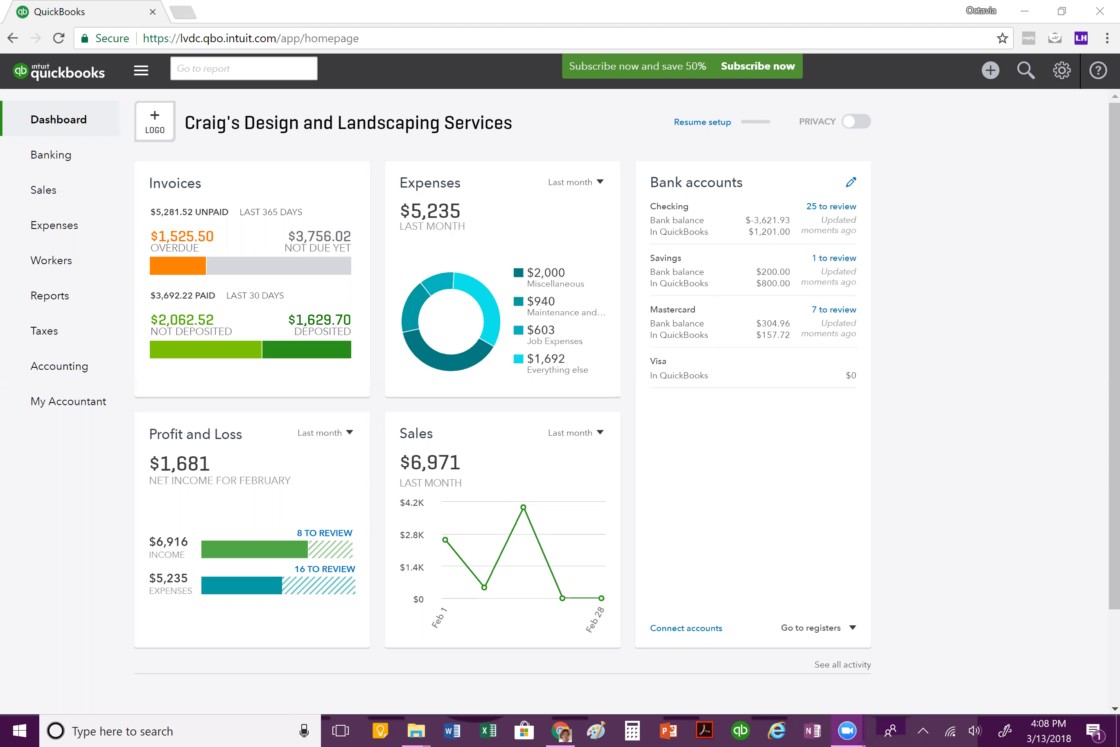
Step: Create a new invoice for the customer Cool Cars
left_click(993, 72)
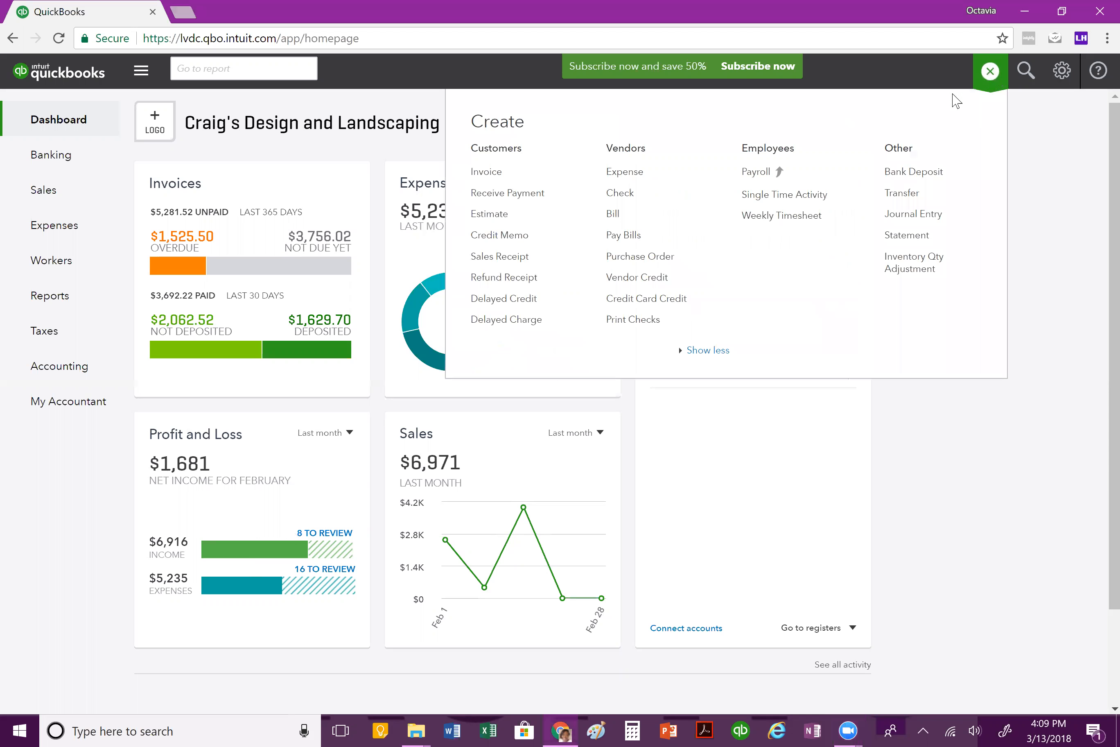
left_click(489, 176)
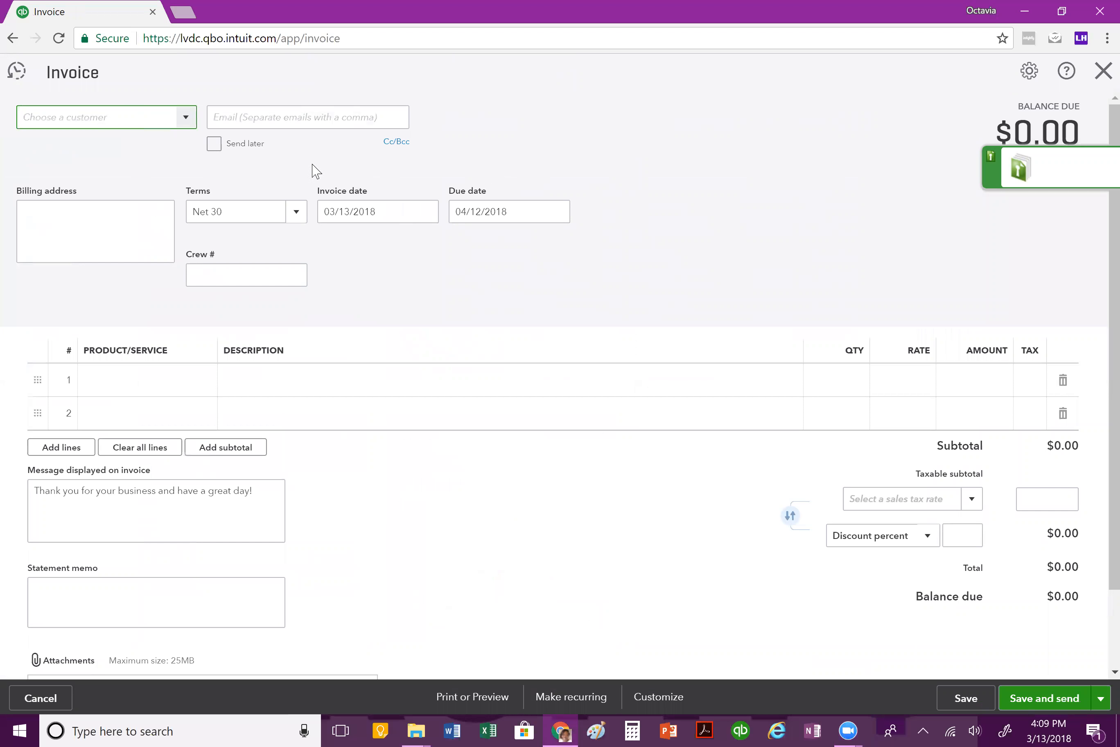
type("C")
left_click(110, 176)
left_click(992, 160)
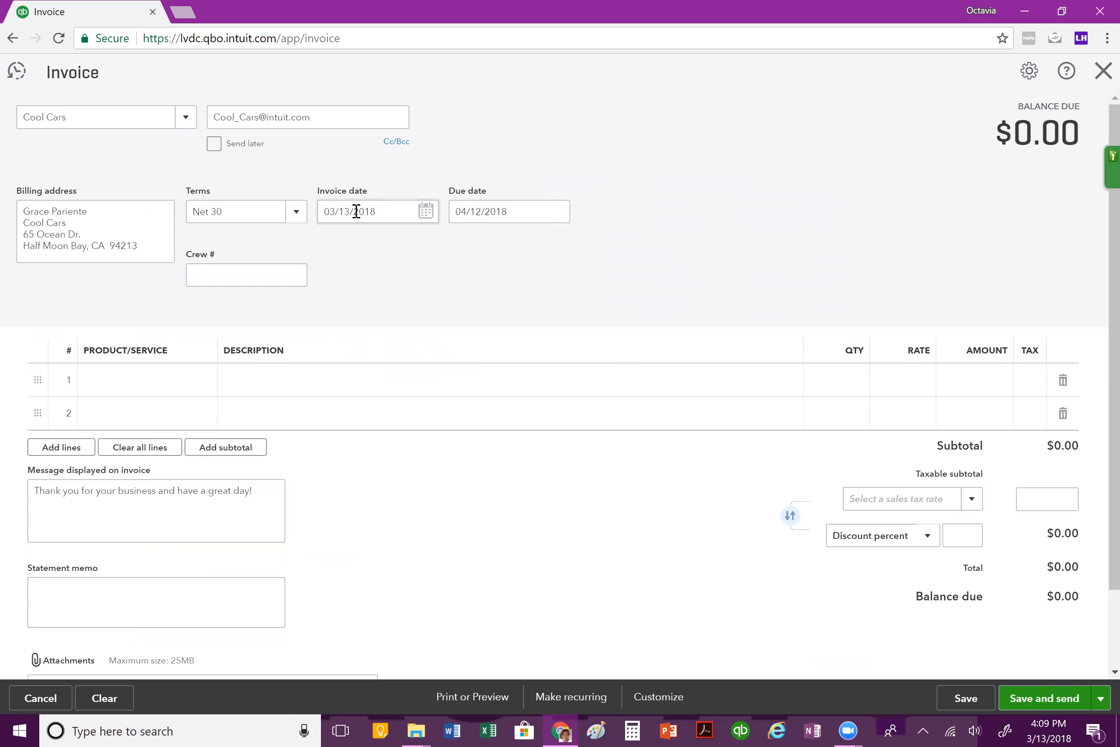
Step: Set the invoice's payment terms to Due on receipt
left_click(294, 221)
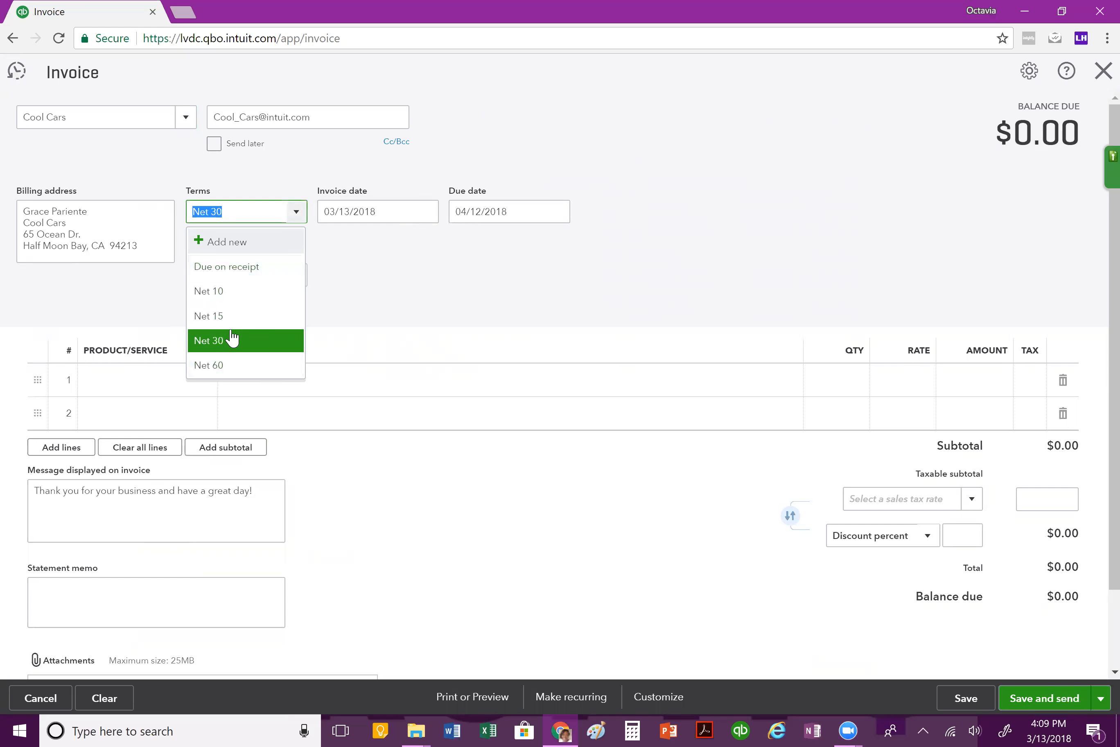
left_click(246, 267)
left_click(421, 275)
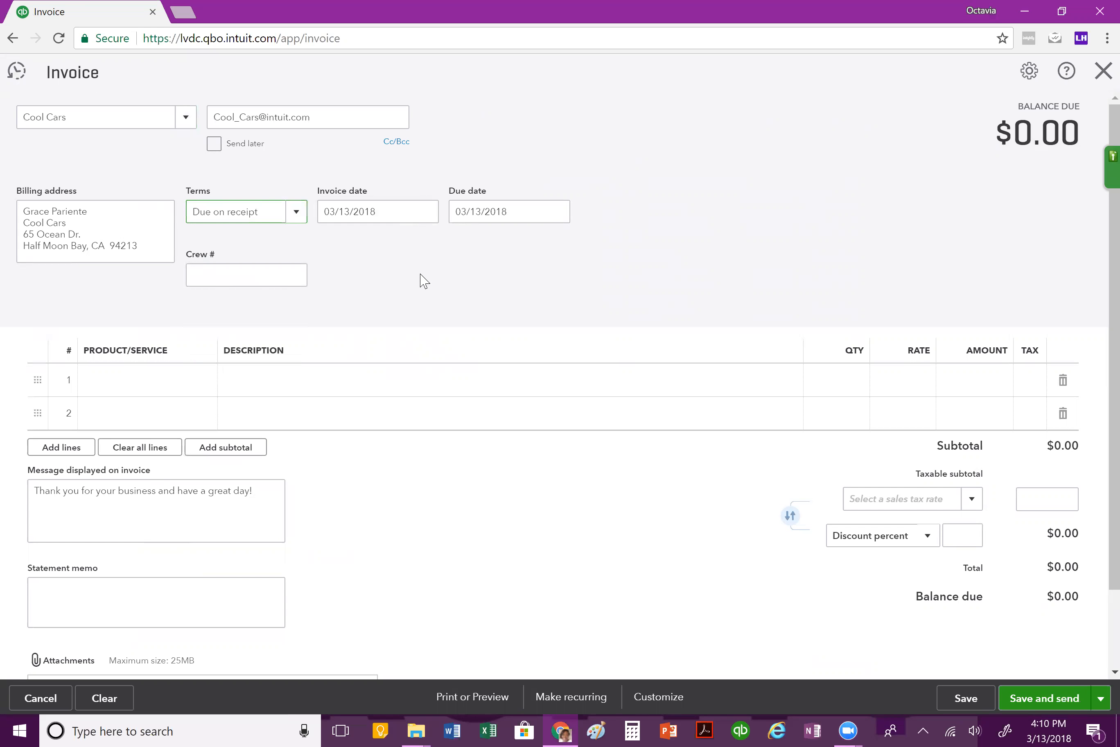
Step: Add the Design service (Custom Design) as the first line item of the invoice
left_click(150, 387)
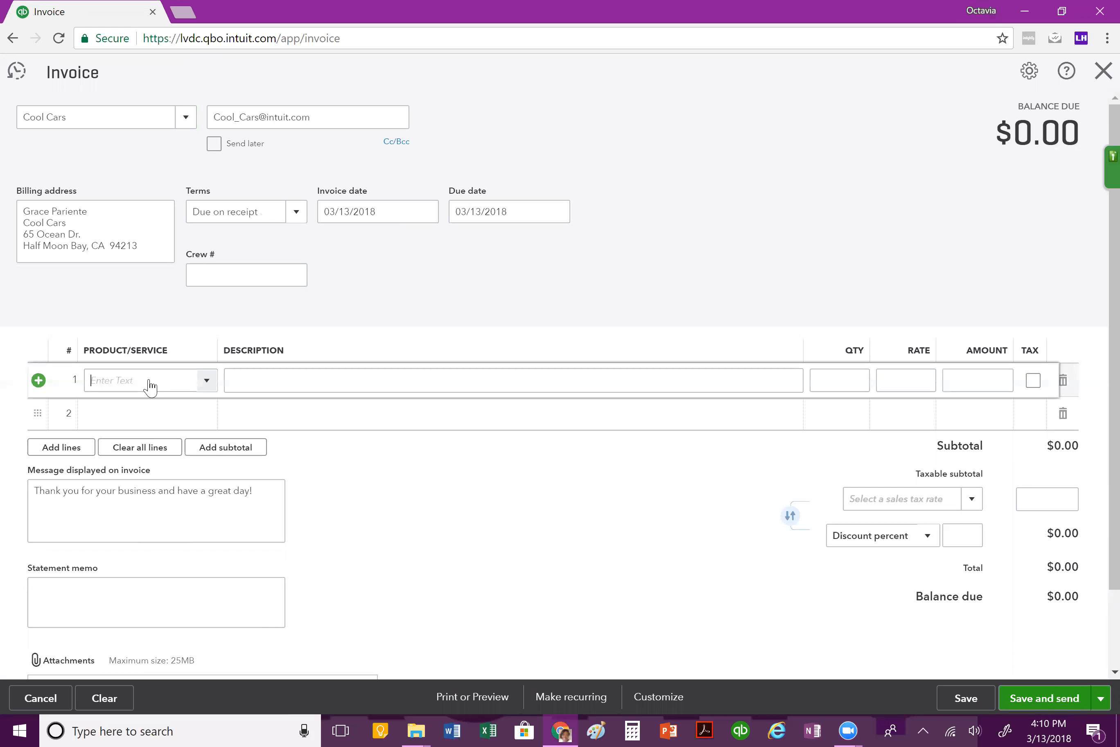
left_click(207, 382)
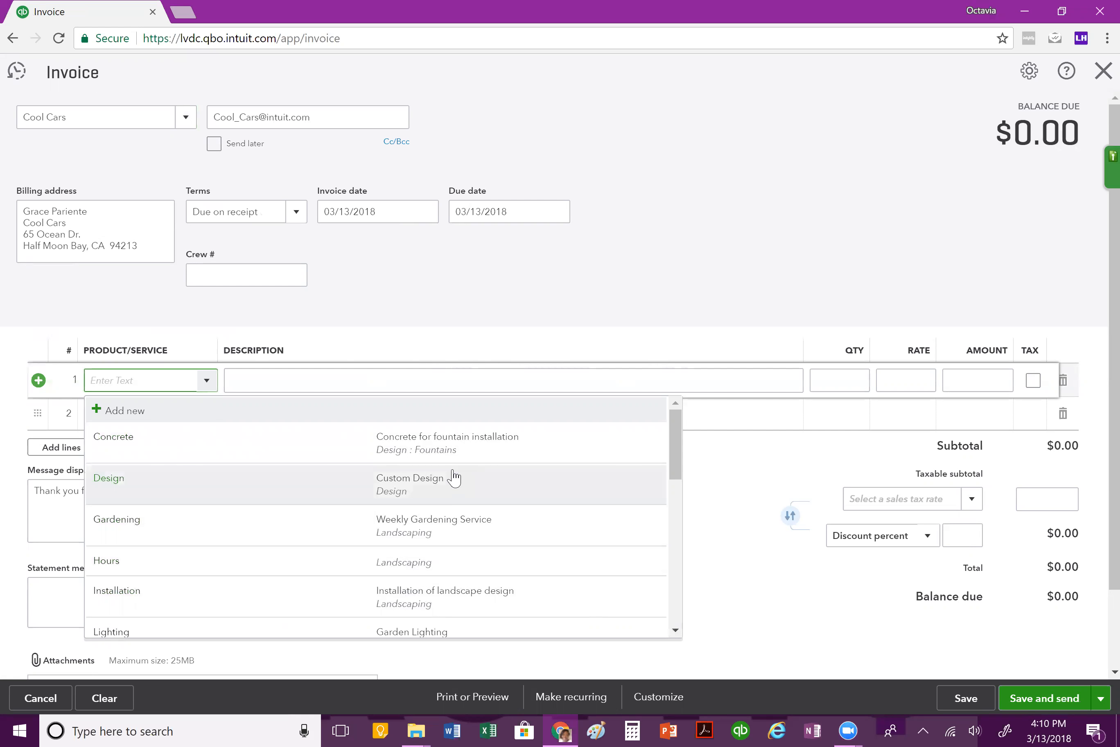
scroll(454, 478, "down", 2)
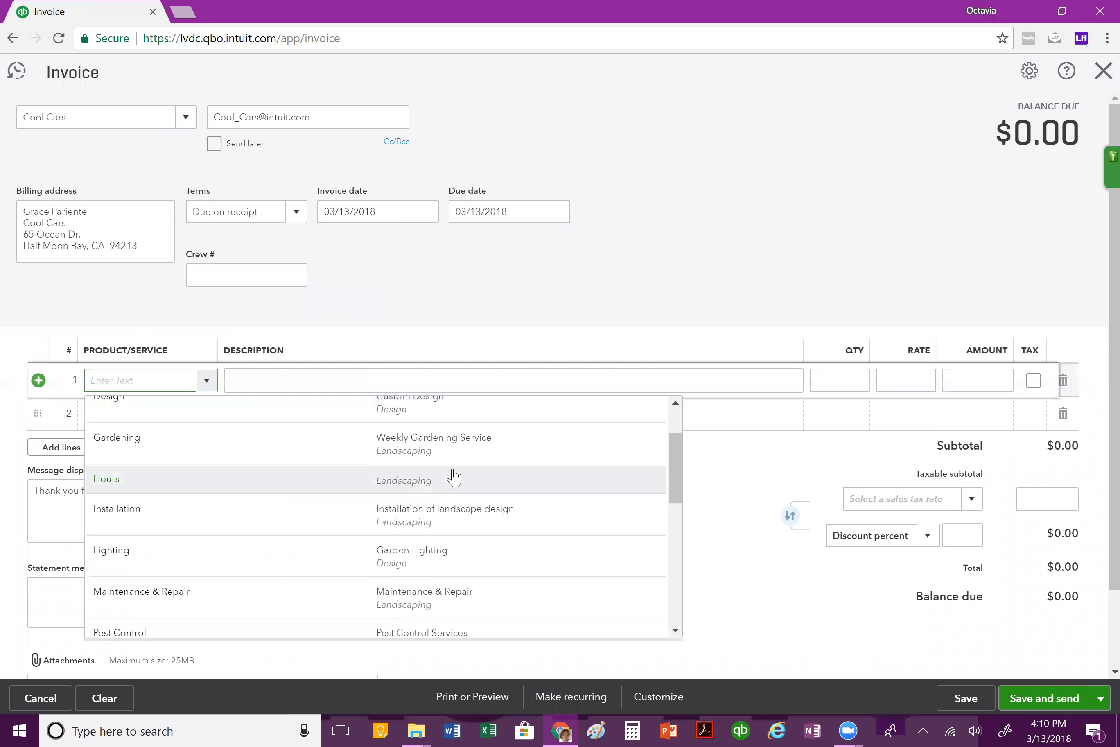
scroll(452, 598, "up", 1)
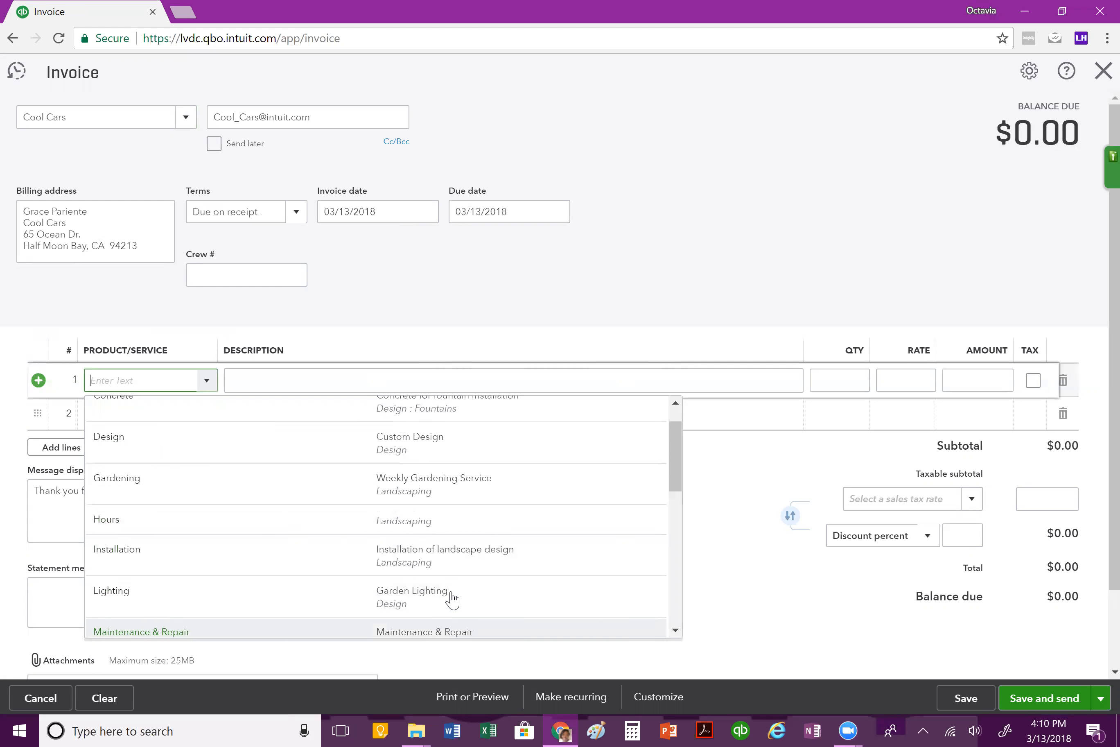
scroll(452, 599, "up", 1)
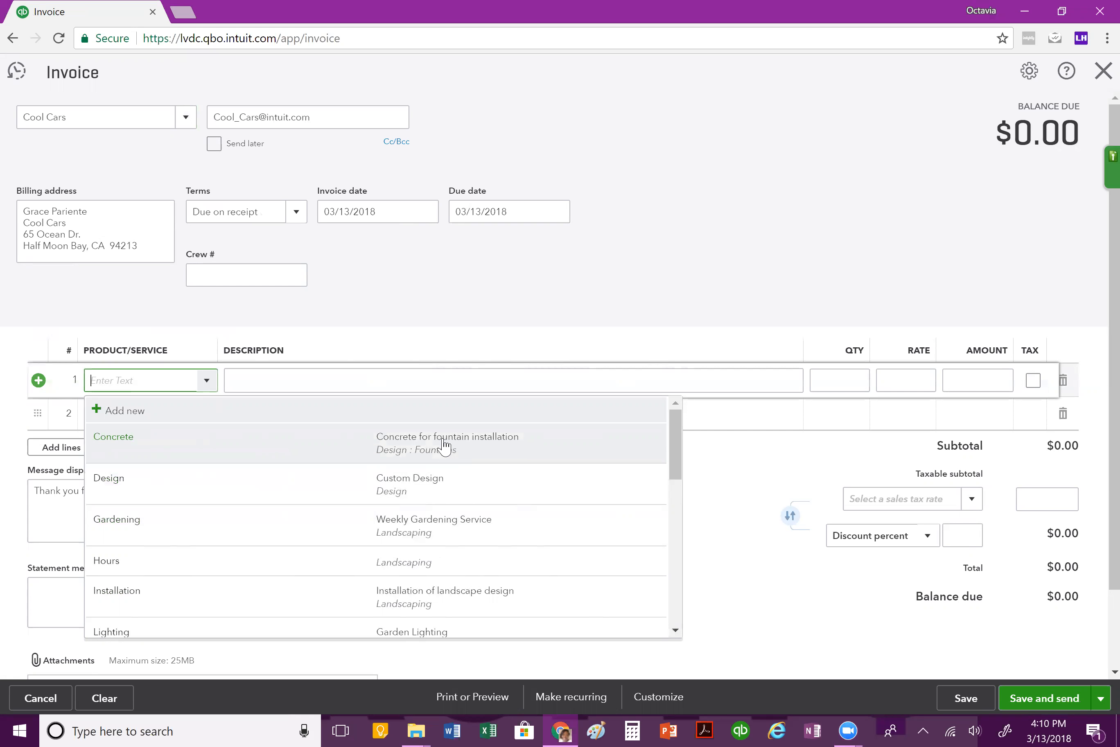
left_click(424, 492)
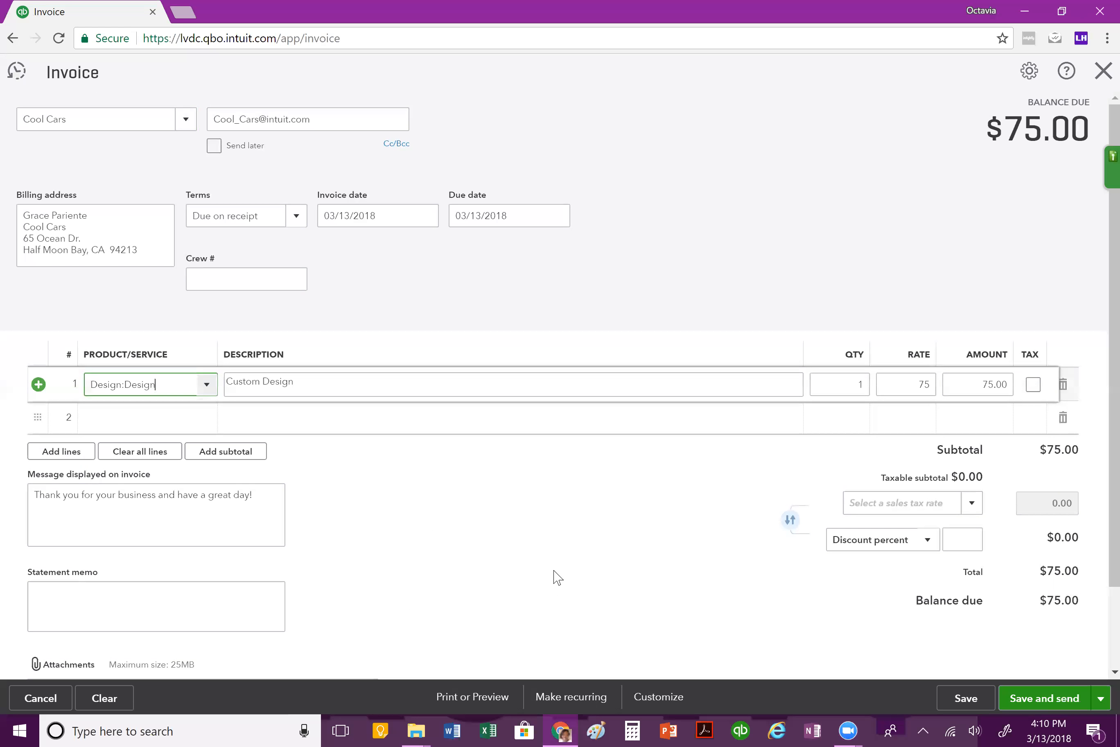
Step: Set the Design line's quantity to 5 and keep its rate at 75
left_click(849, 388)
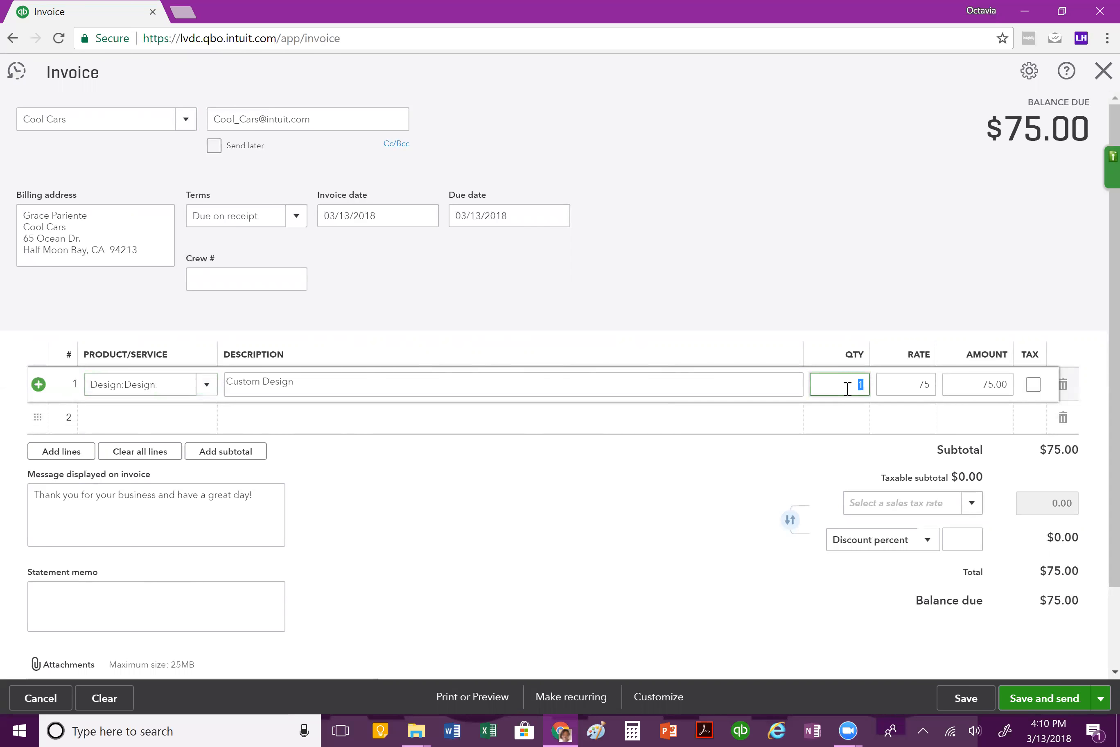
type("5")
left_click(895, 382)
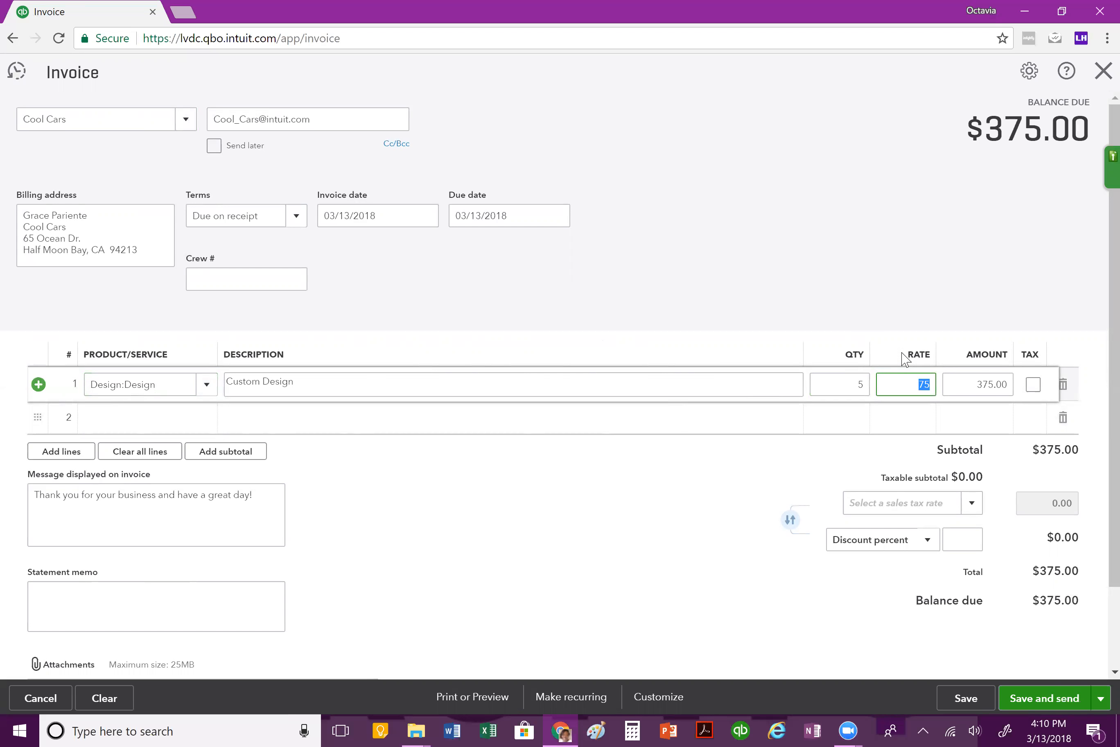
left_click(886, 311)
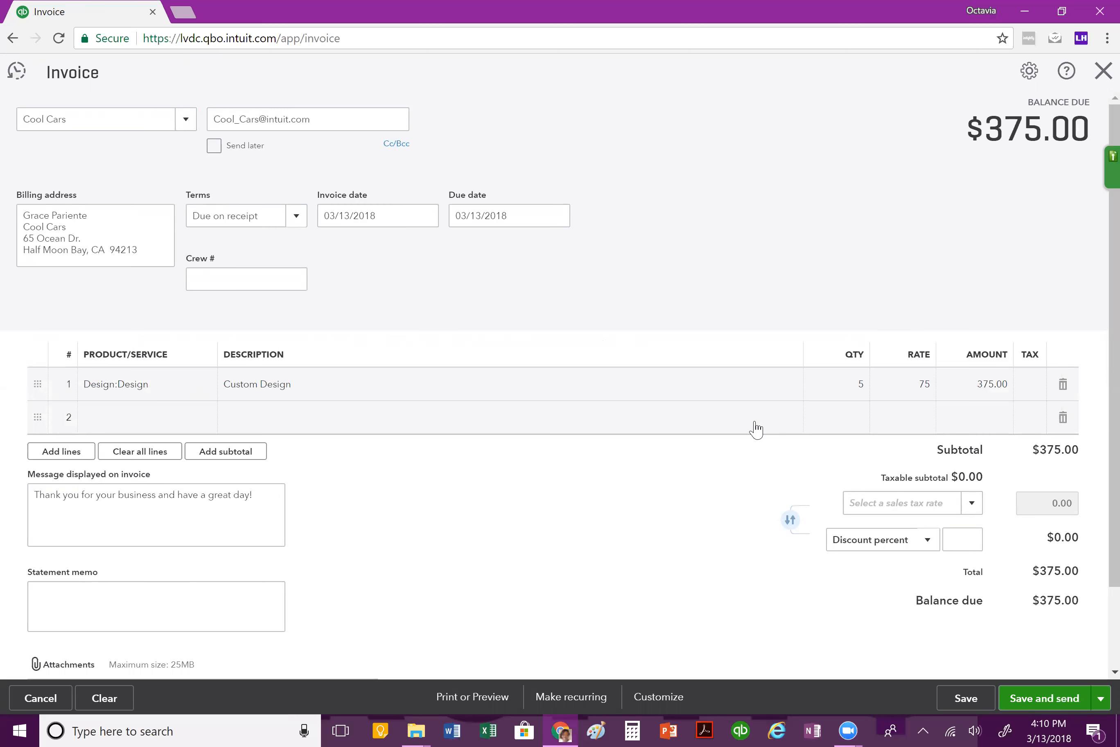
Step: Review the message displayed on the invoice and the remaining invoice fields and totals
scroll(766, 425, "down", 3)
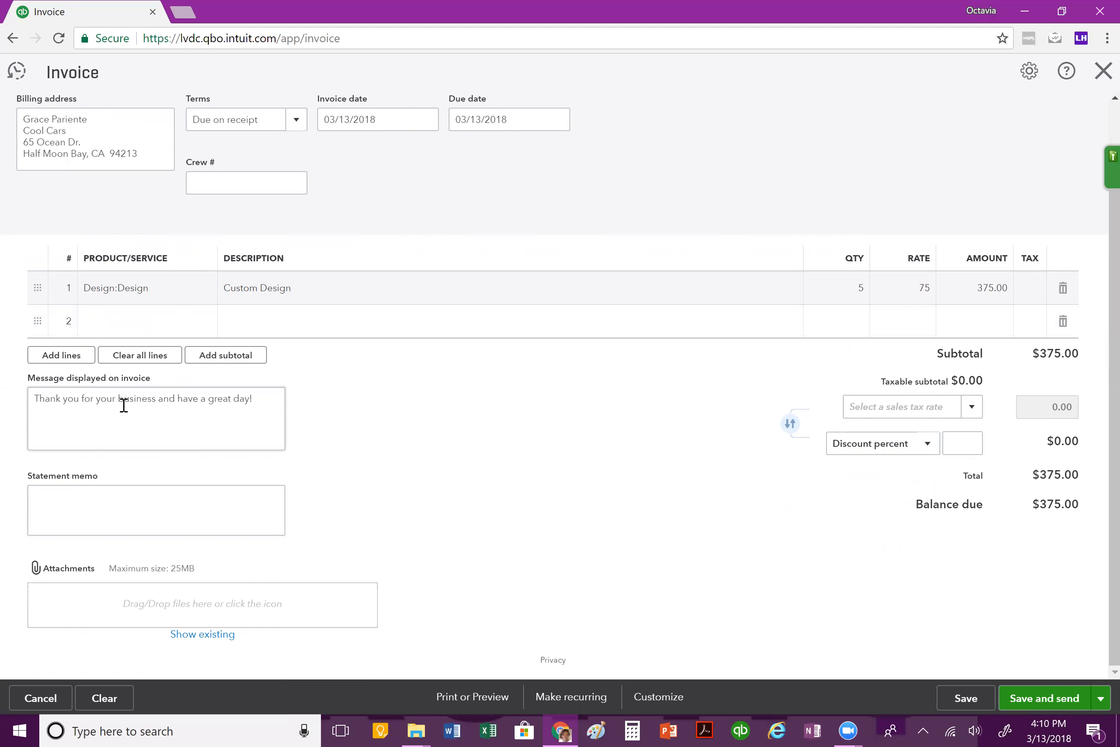
left_click_drag(46, 405, 234, 401)
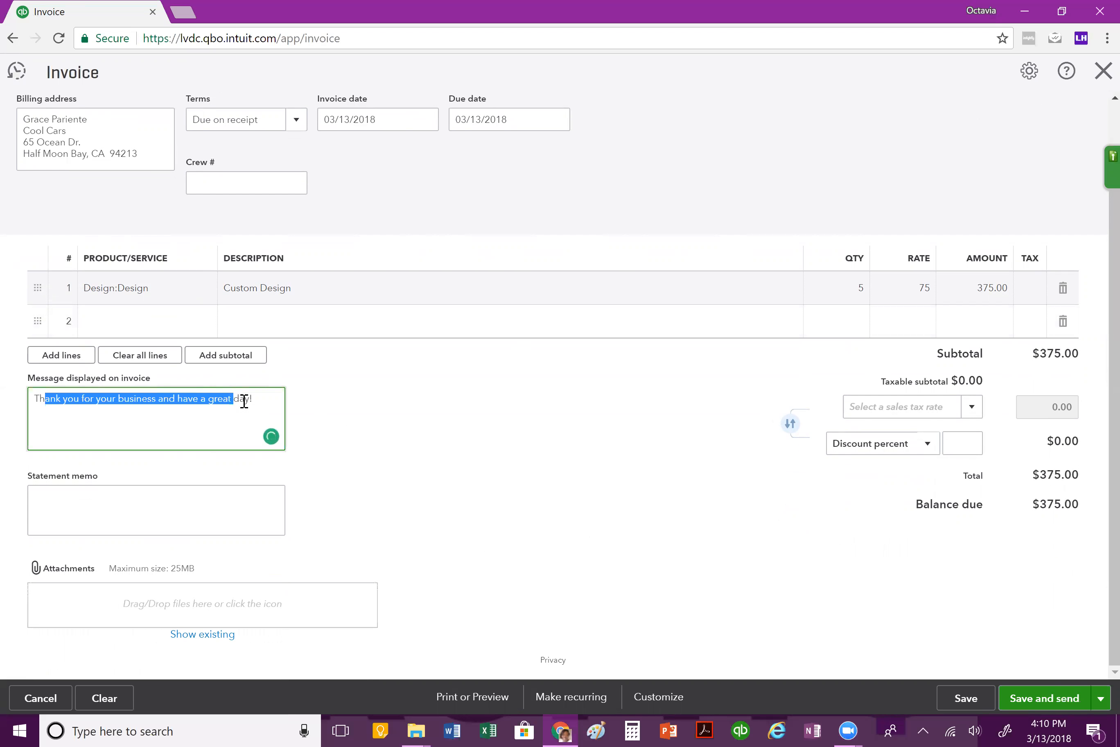
left_click(261, 401)
left_click_drag(260, 401, 27, 412)
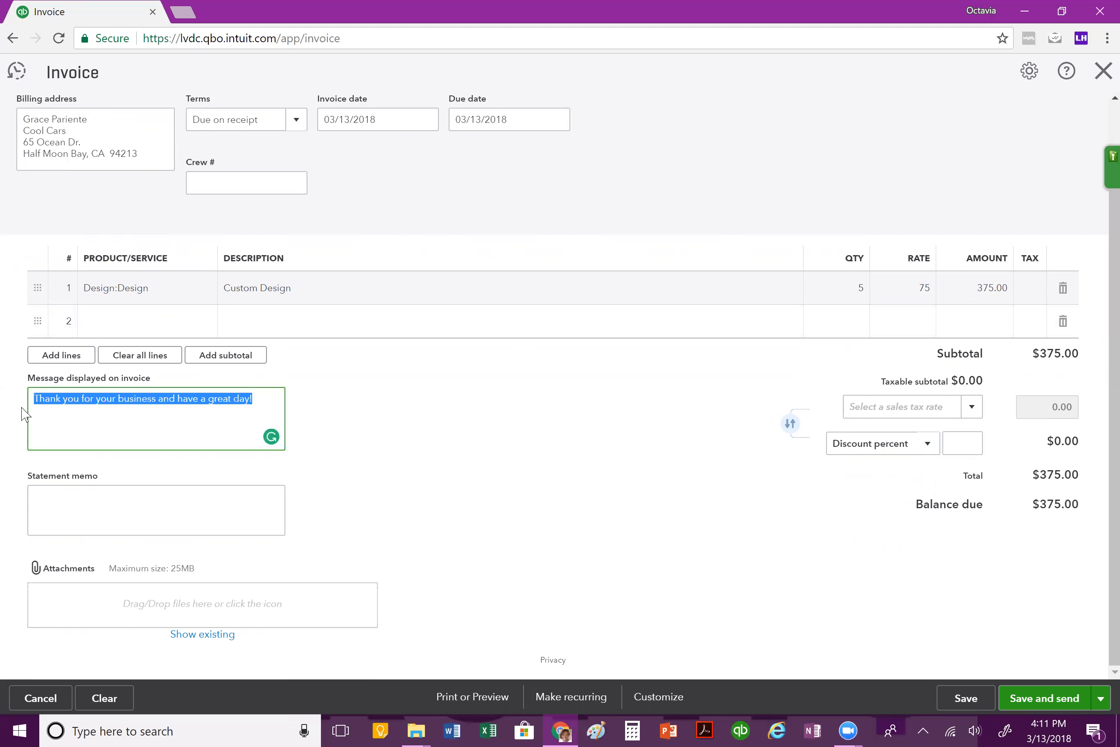
left_click(474, 458)
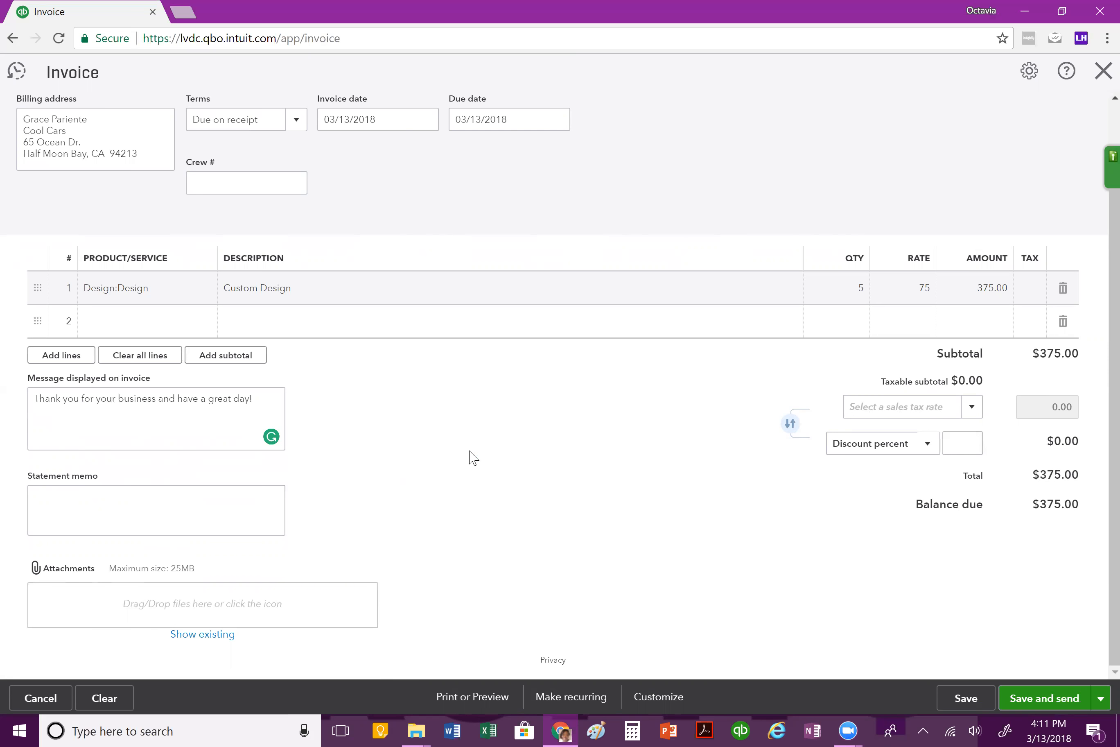
scroll(469, 451, "up", 2)
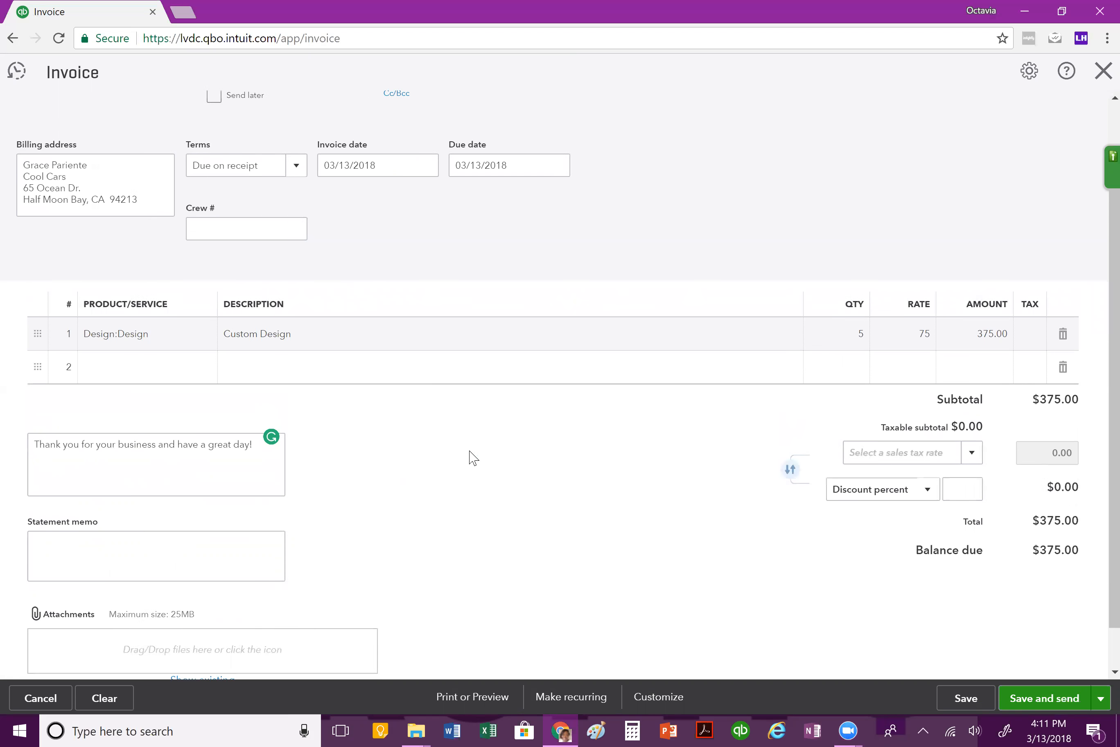
scroll(469, 451, "down", 2)
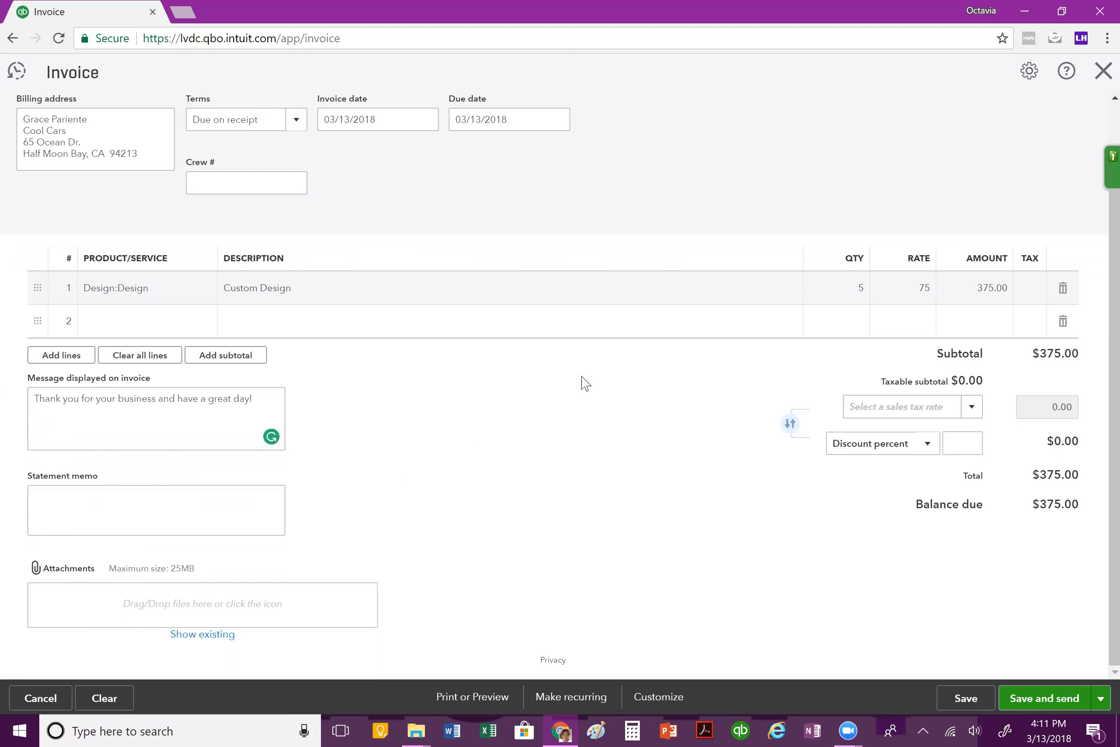
scroll(571, 510, "up", 2)
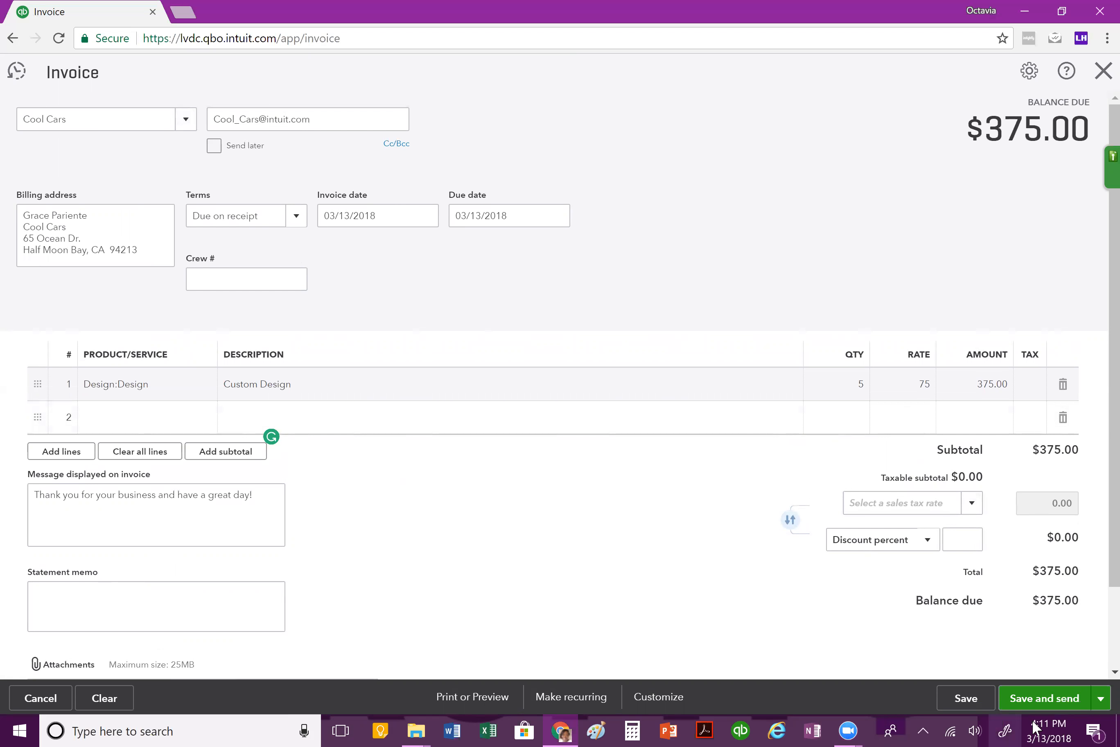
Step: Save the Cool Cars invoice without sending it and close the form
left_click(969, 701)
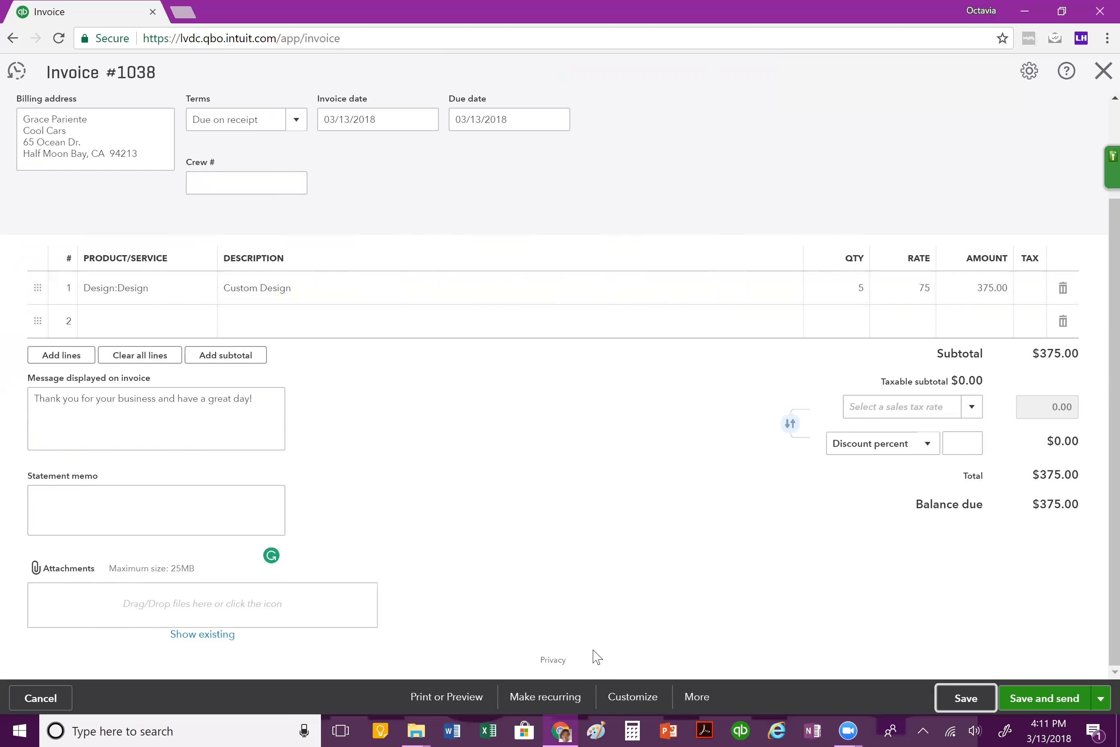
left_click(1103, 72)
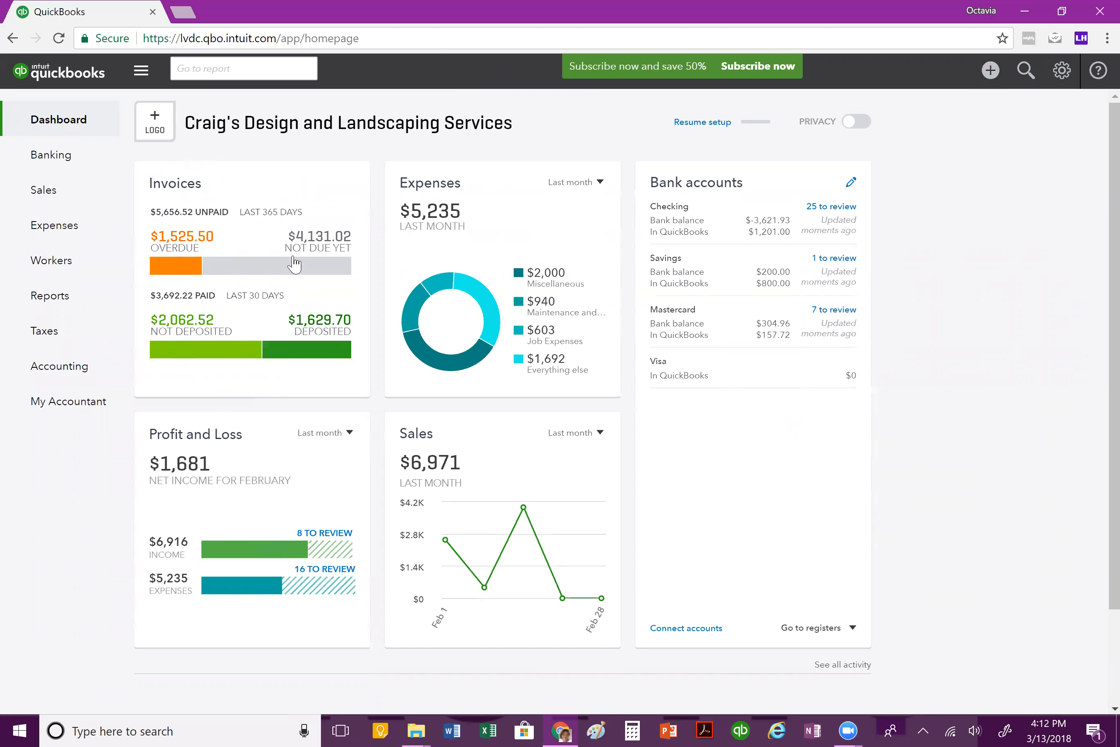
Step: Find the unpaid Cool Cars invoice dated 03/13/2018 in the invoice list and start receiving a payment for it
left_click(165, 264)
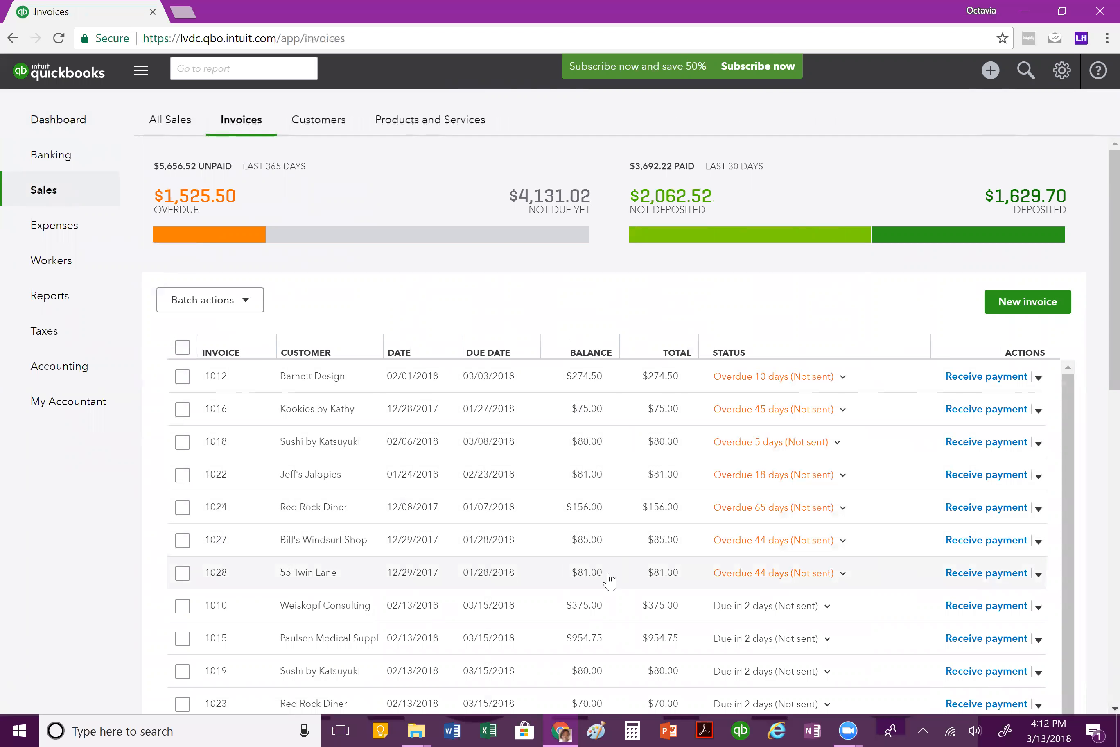
scroll(609, 581, "down", 4)
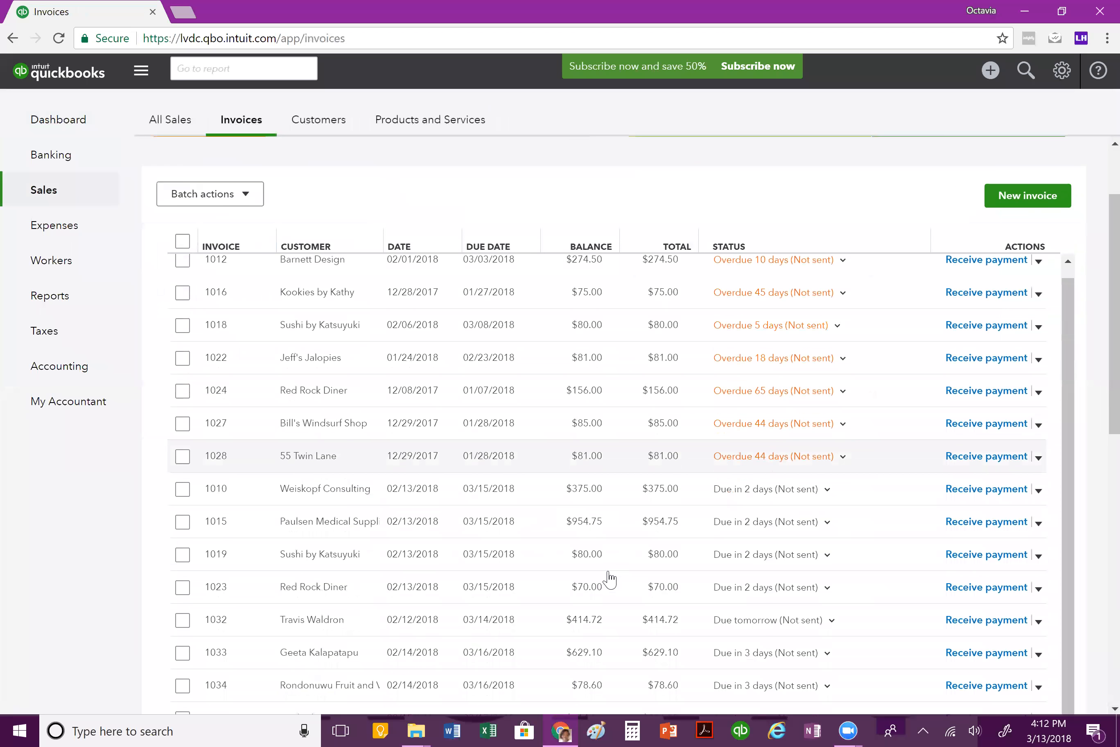
scroll(523, 342, "up", 2)
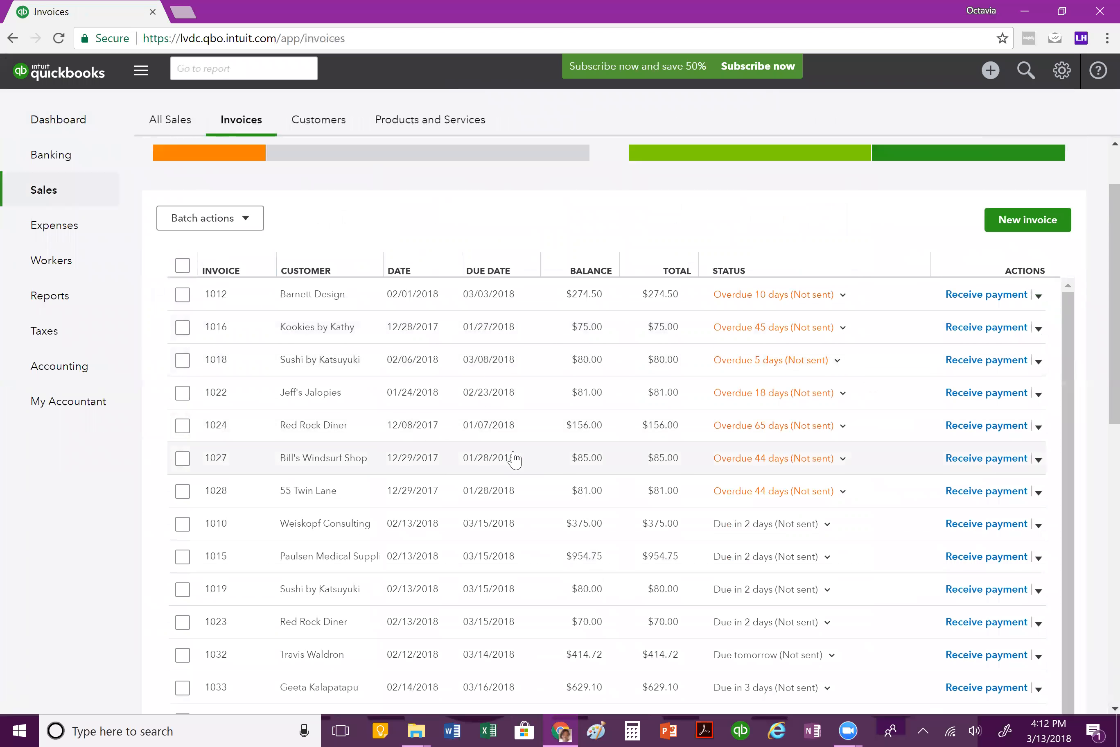
scroll(514, 463, "down", 4)
scroll(516, 465, "down", 4)
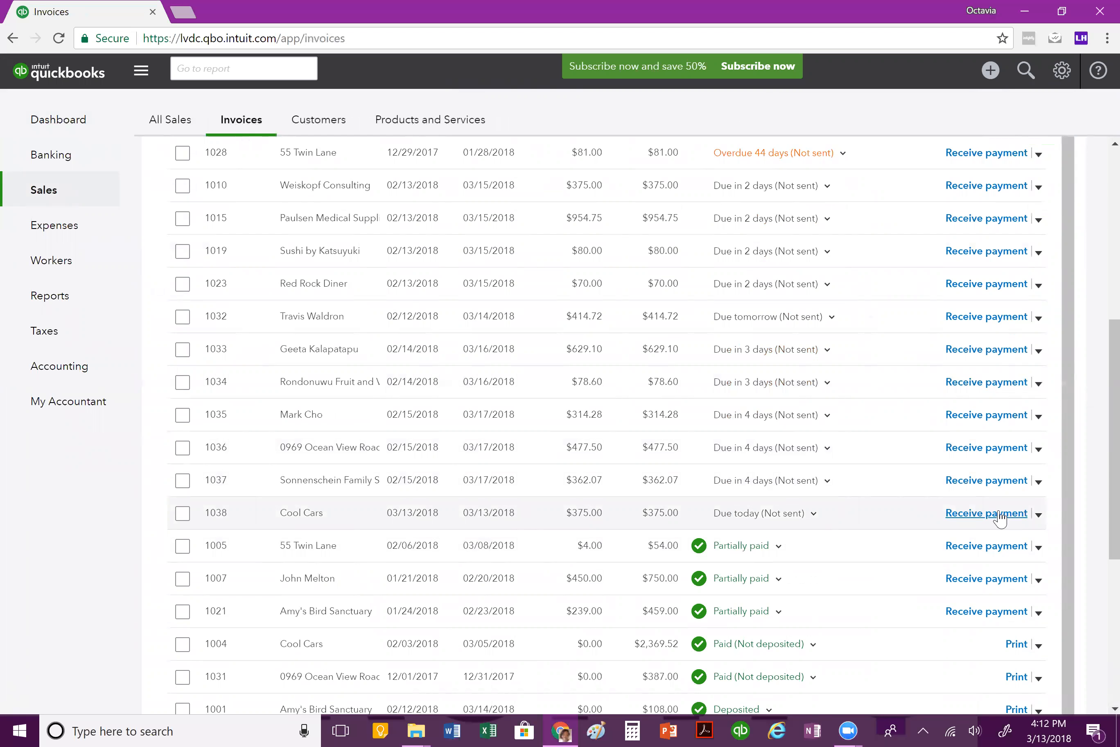
left_click(1000, 514)
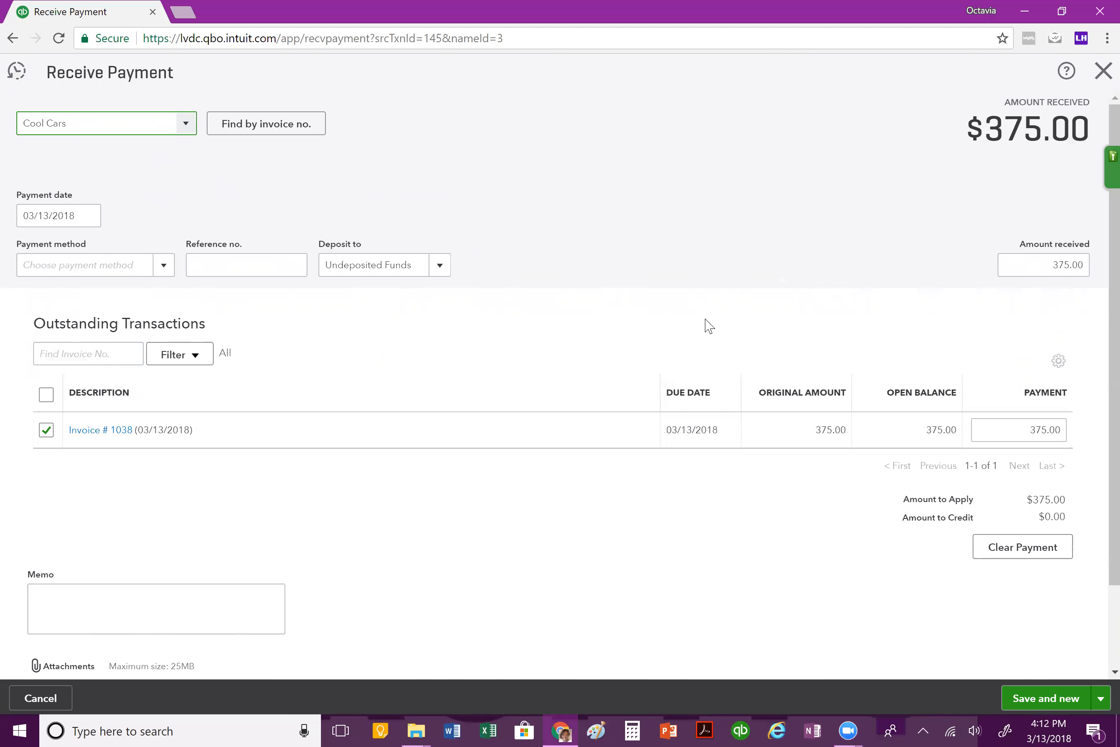
Step: Set the payment method of the Cool Cars payment to American Express
left_click(164, 265)
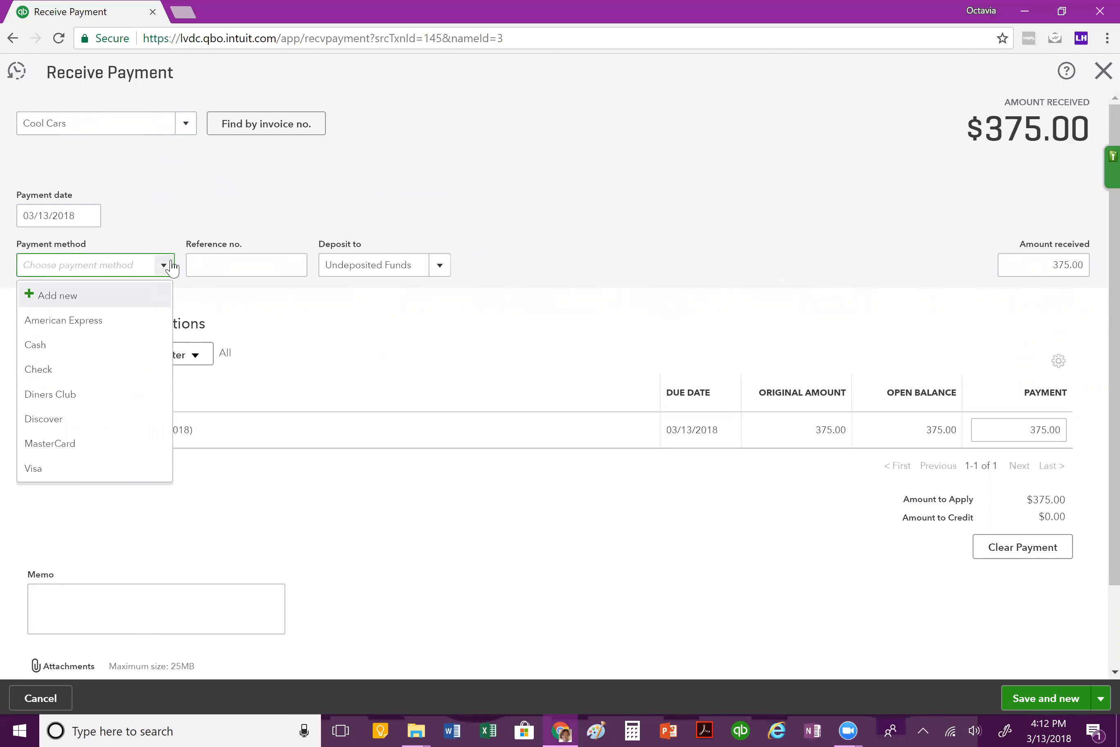
left_click(141, 332)
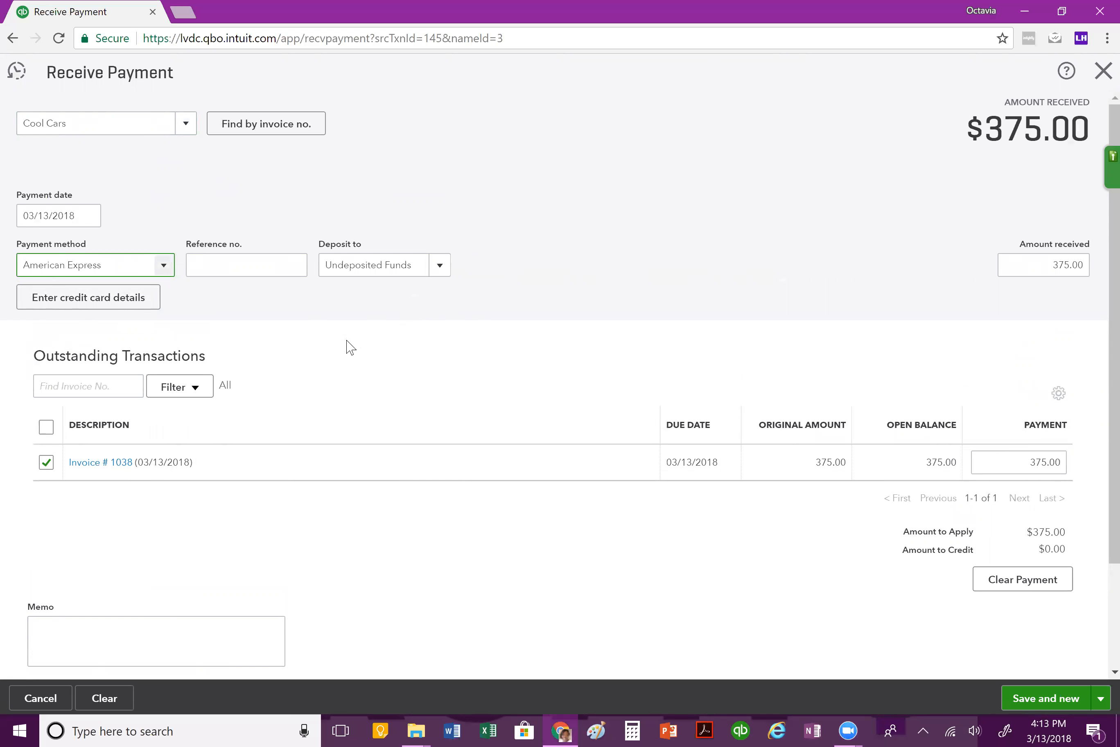
scroll(354, 346, "down", 2)
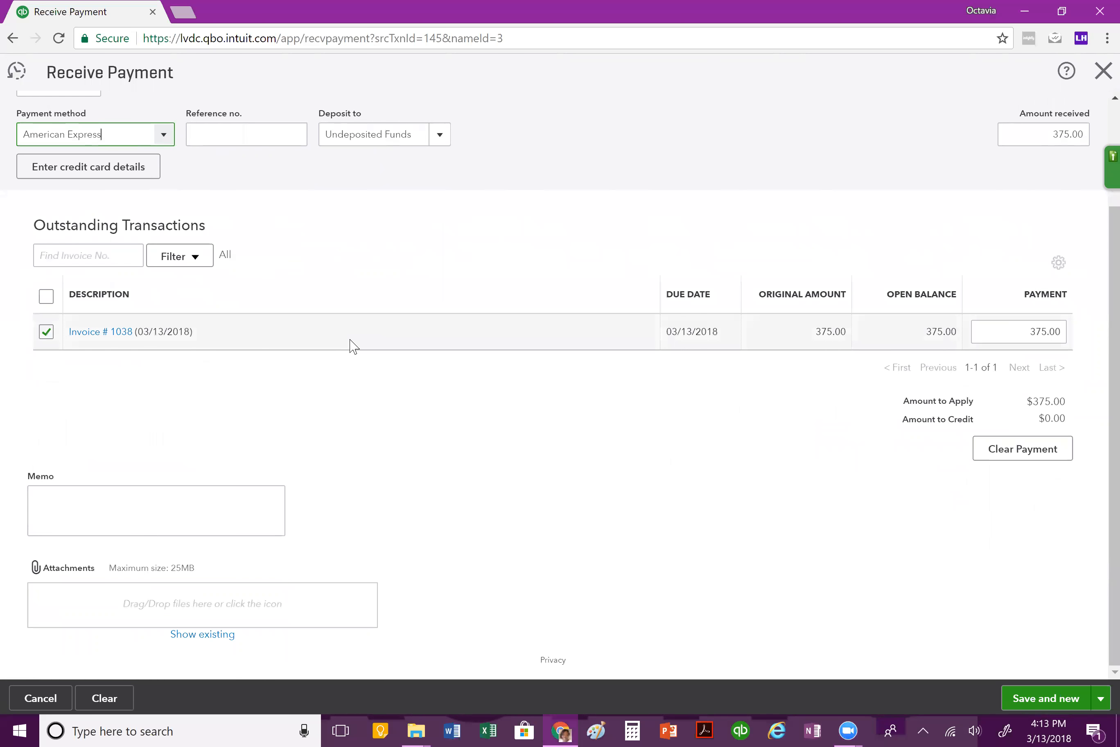
scroll(354, 346, "up", 2)
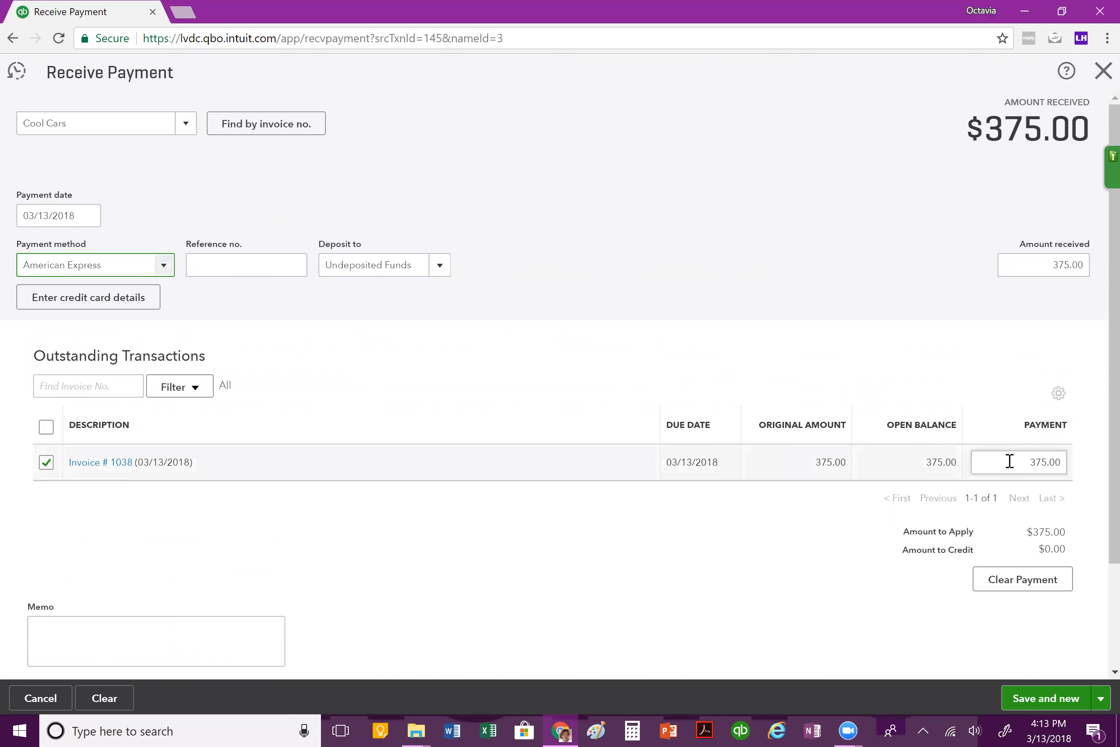
Step: Keep Undeposited Funds as the deposit account, and save and close the payment
left_click(441, 266)
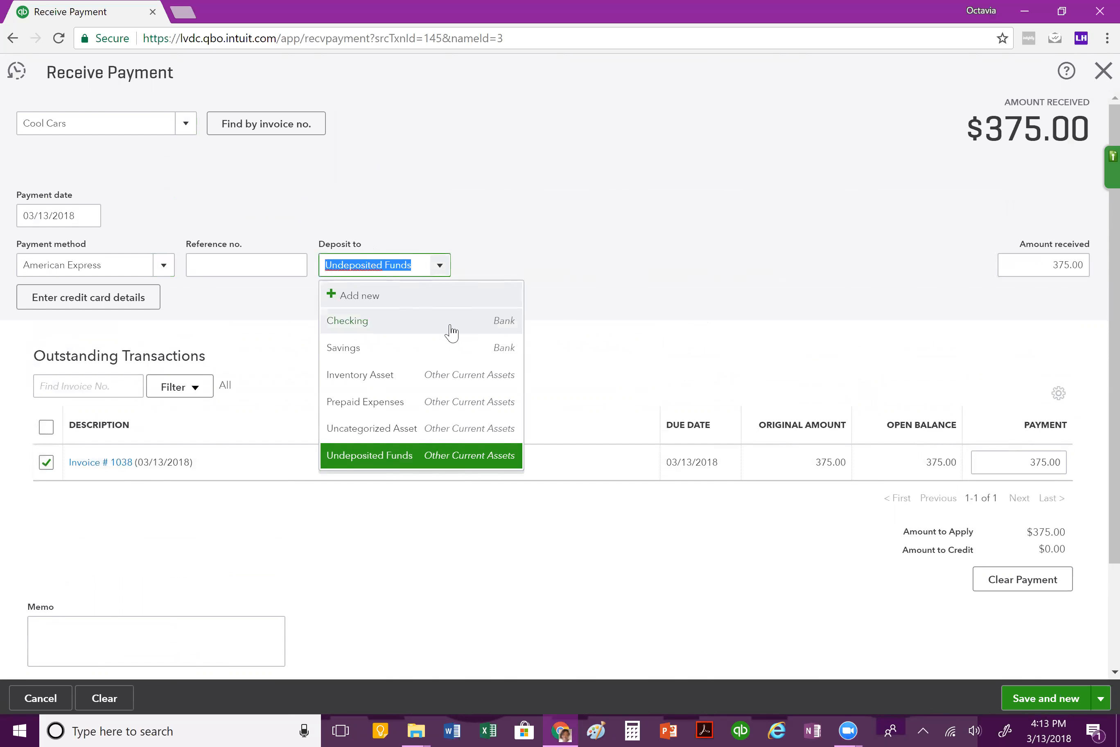
left_click(656, 250)
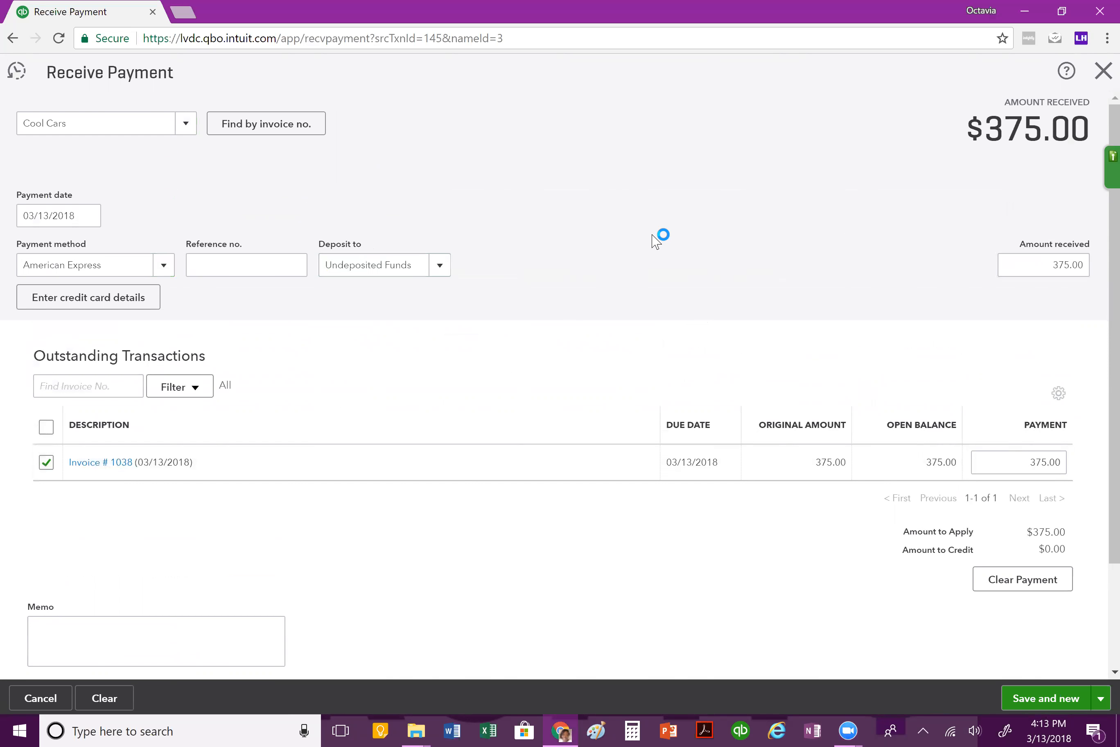
scroll(658, 239, "down", 3)
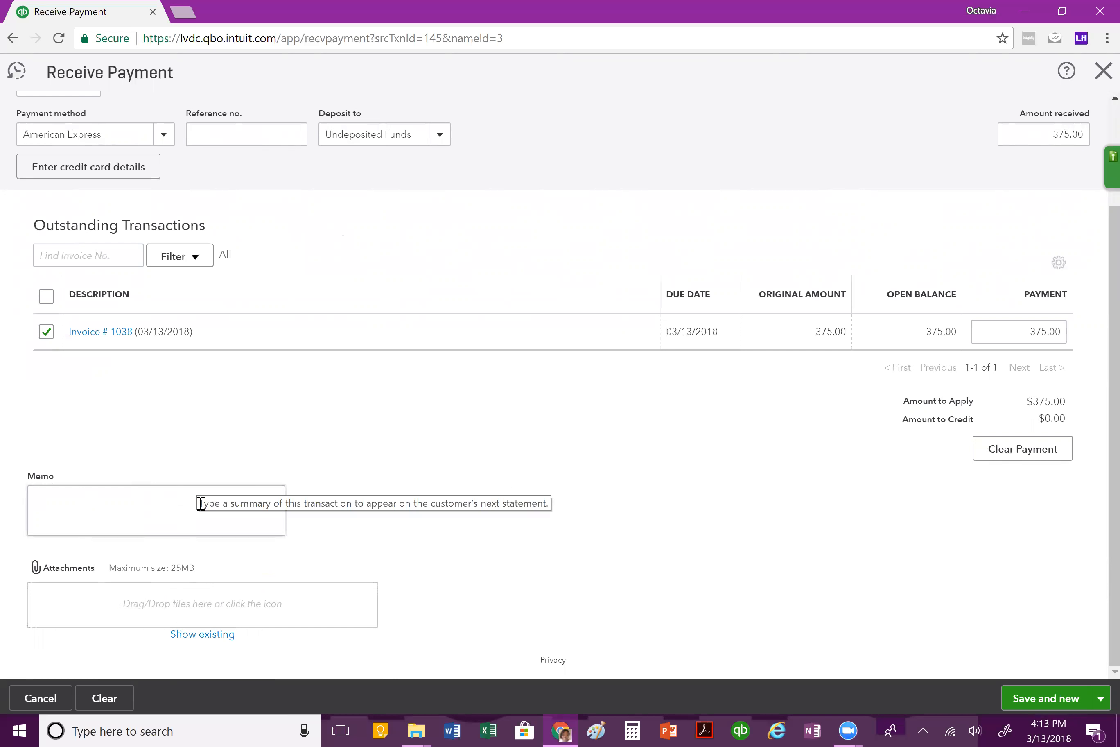
left_click(1101, 700)
left_click(1025, 679)
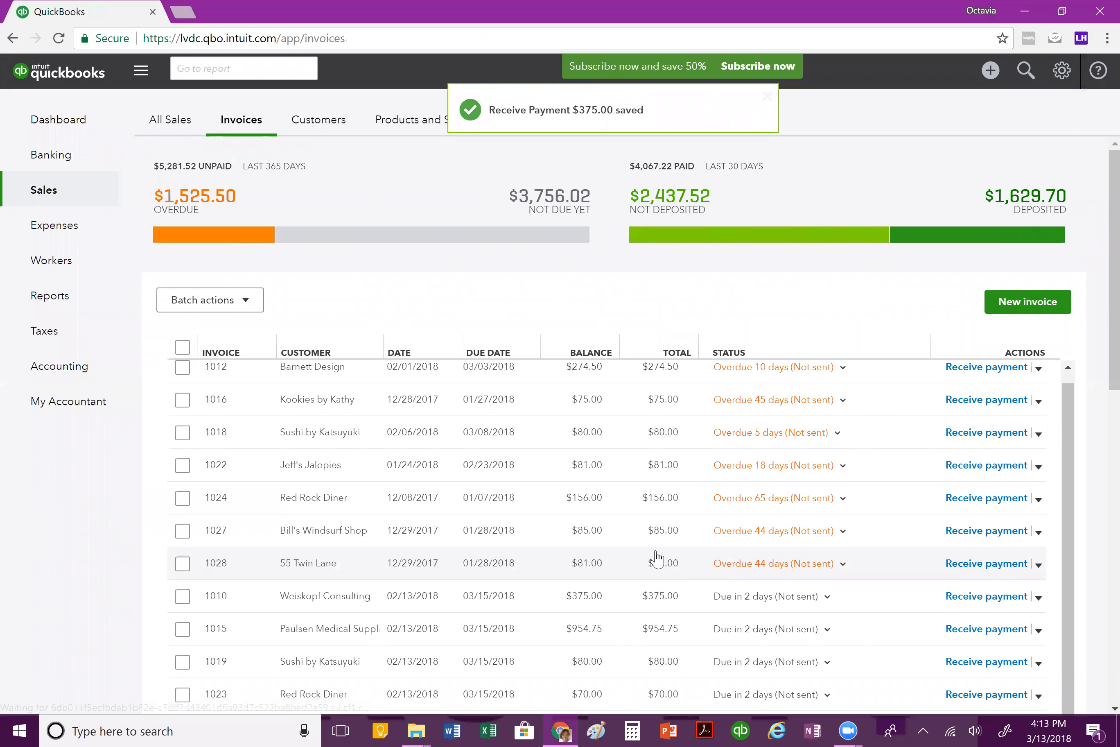
scroll(656, 552, "up", 1)
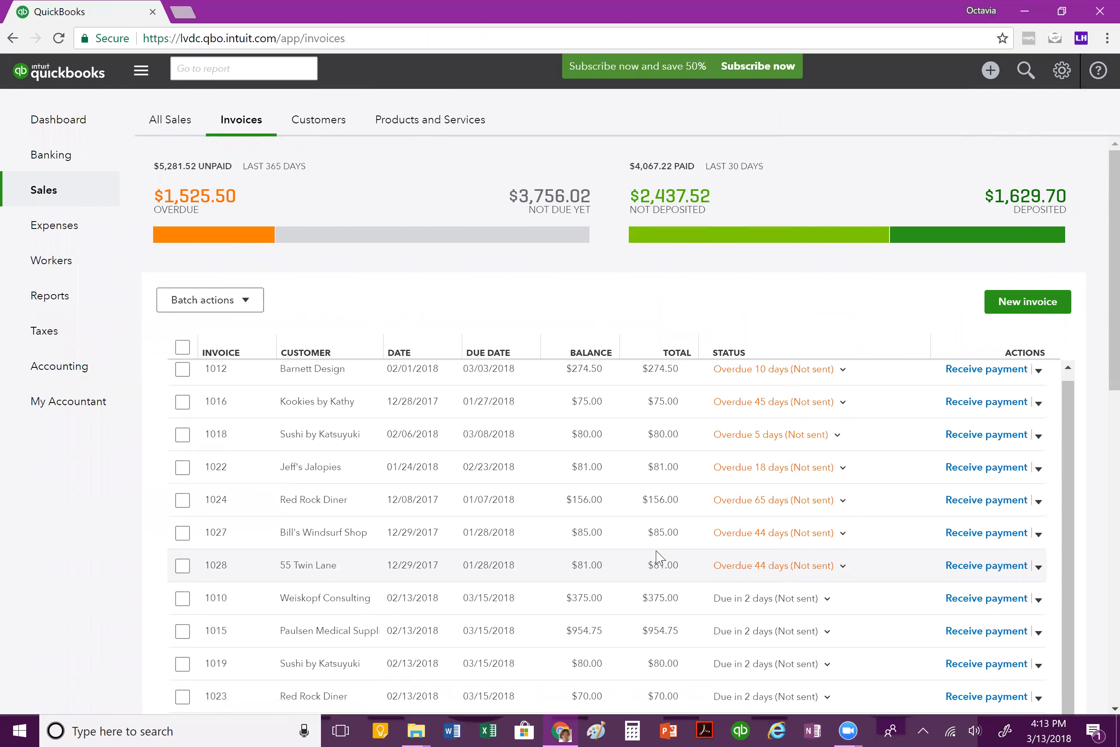